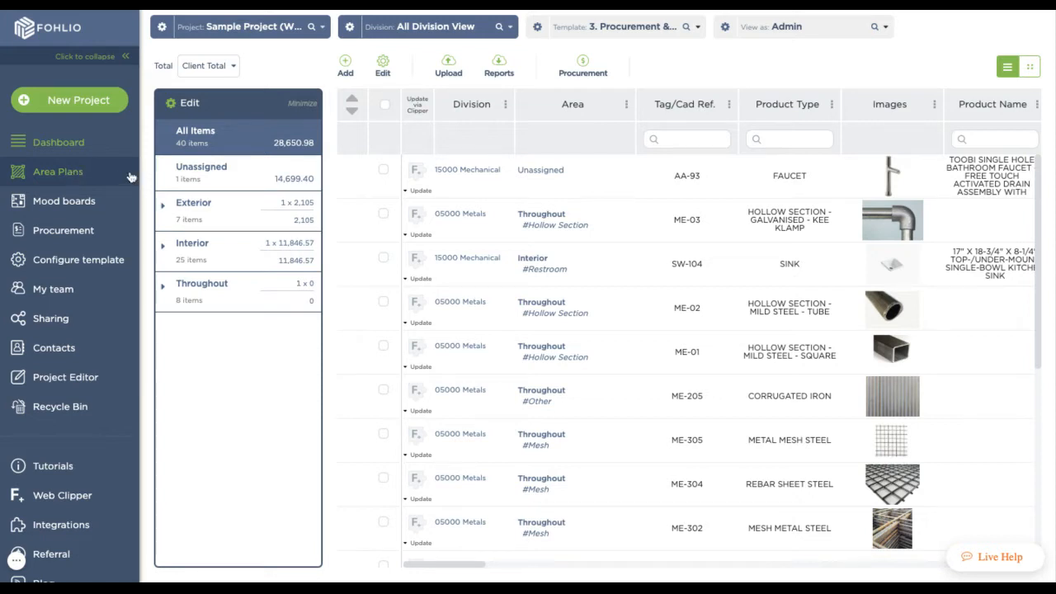
# - Browse the items of the Exterior and Interior areas, expand their rooms, and list the Interior's Office items
pyautogui.click(233, 217)
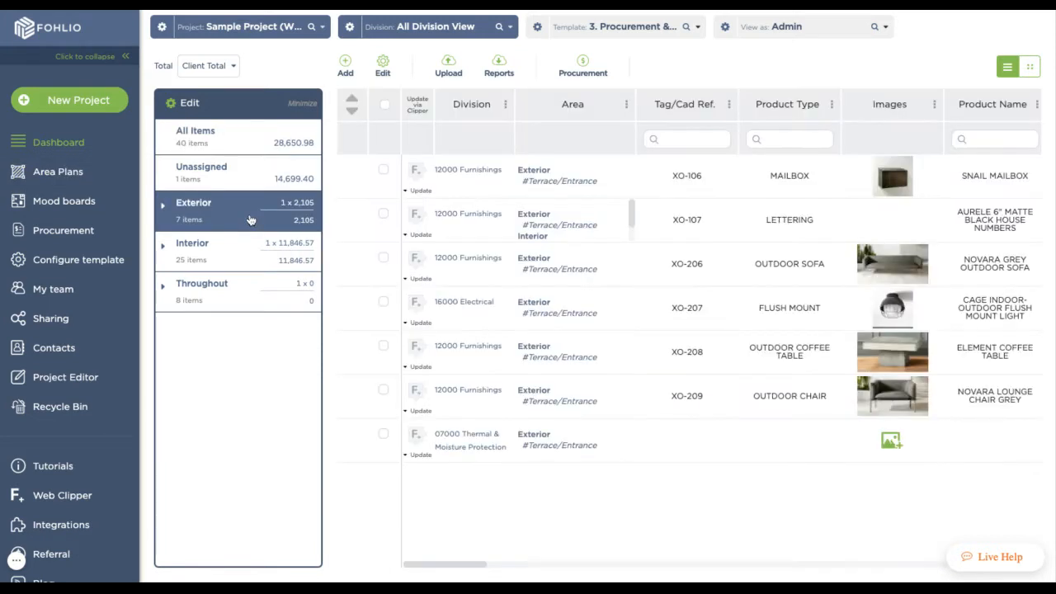
pyautogui.click(229, 244)
pyautogui.click(162, 208)
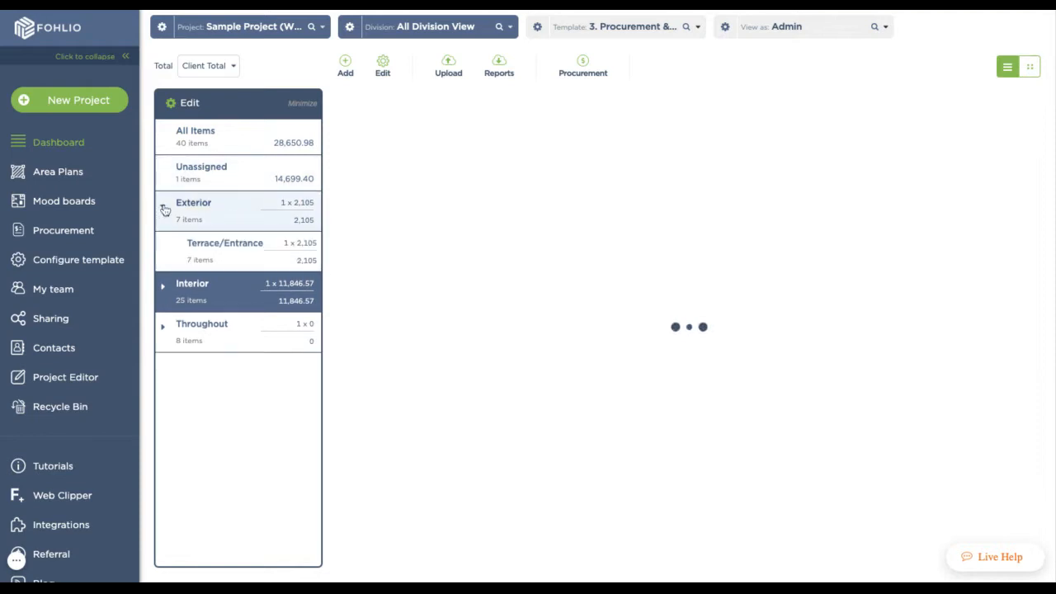
pyautogui.click(166, 208)
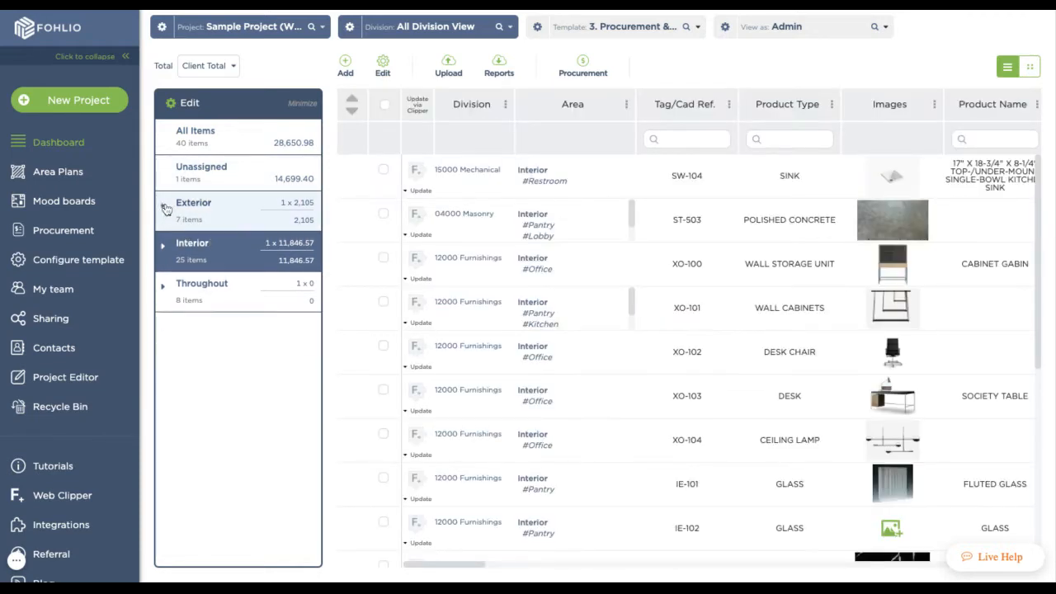
pyautogui.click(164, 250)
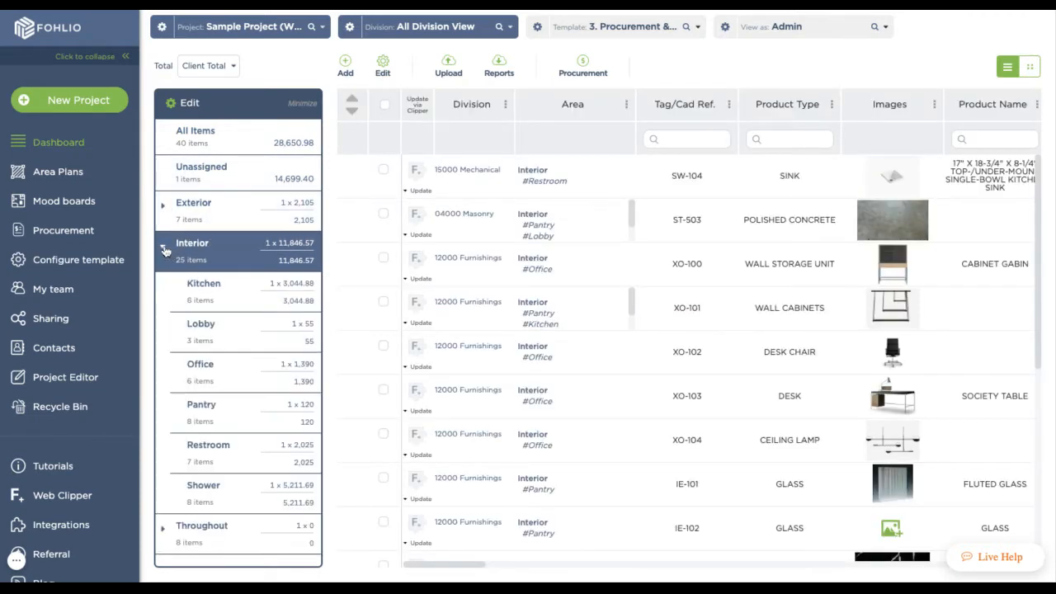
pyautogui.click(216, 373)
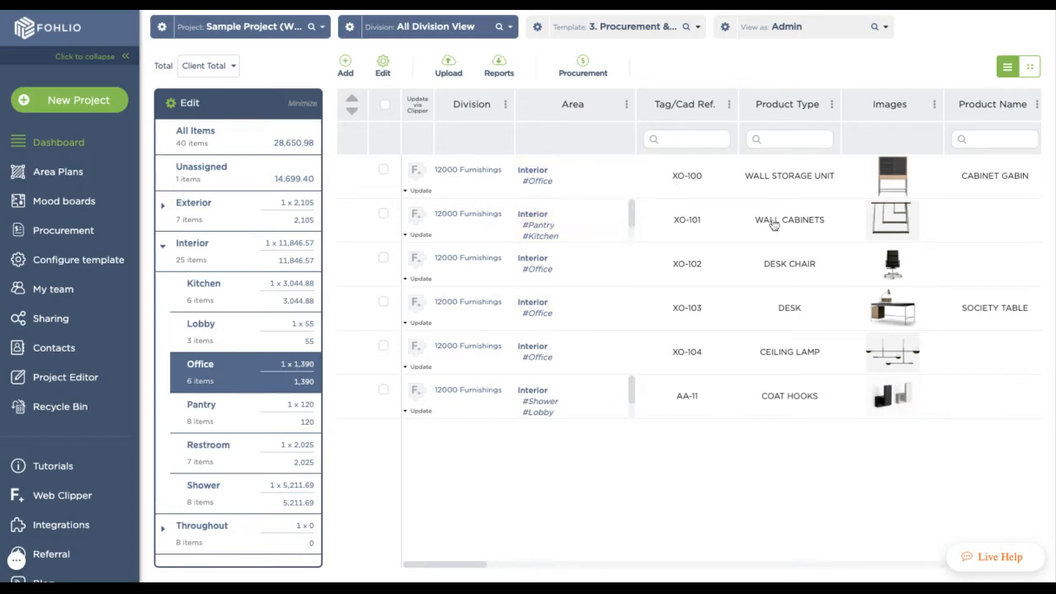
# - Examine the room assignments and per-area quantities of the XO-101 wall cabinets without applying any changes
pyautogui.click(529, 227)
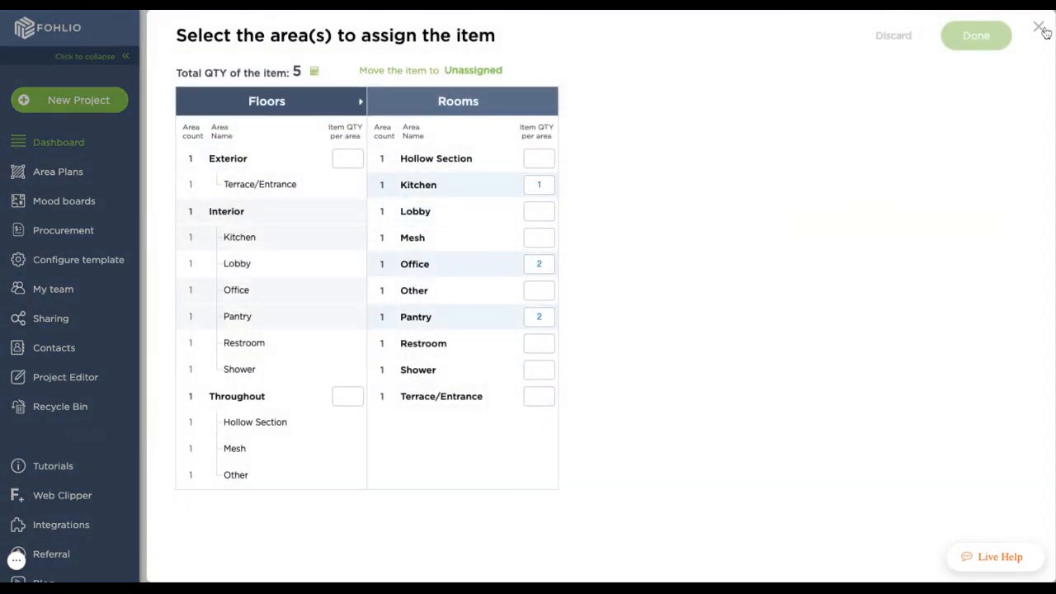
pyautogui.click(548, 187)
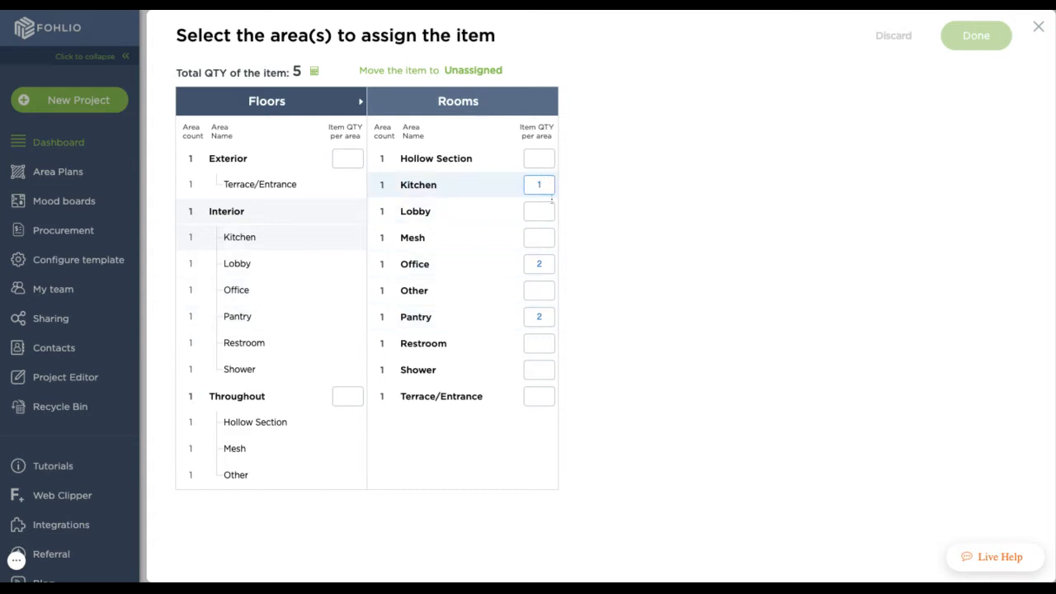
pyautogui.click(539, 317)
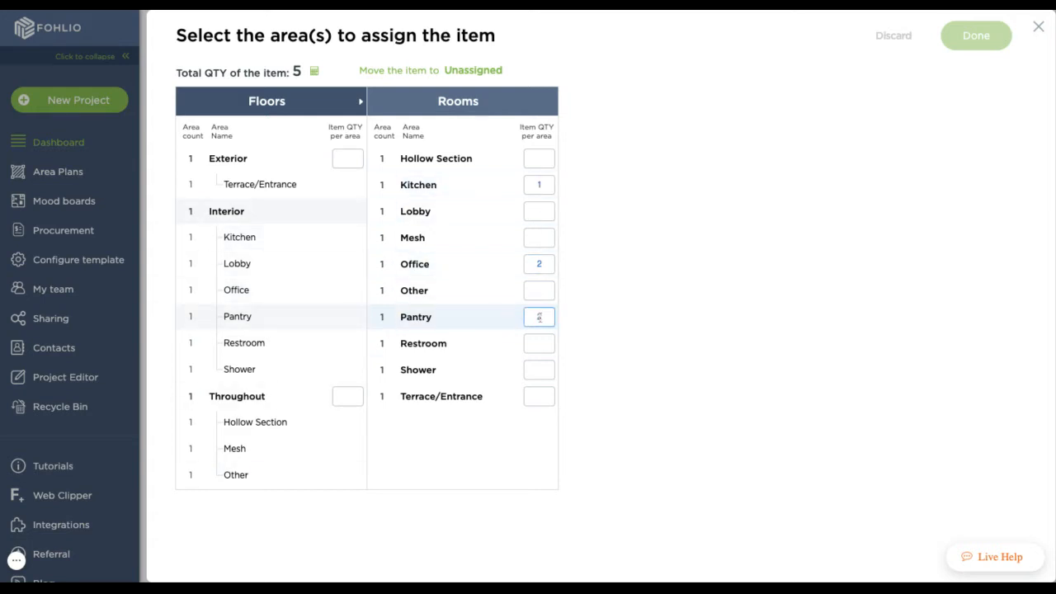
pyautogui.write('2')
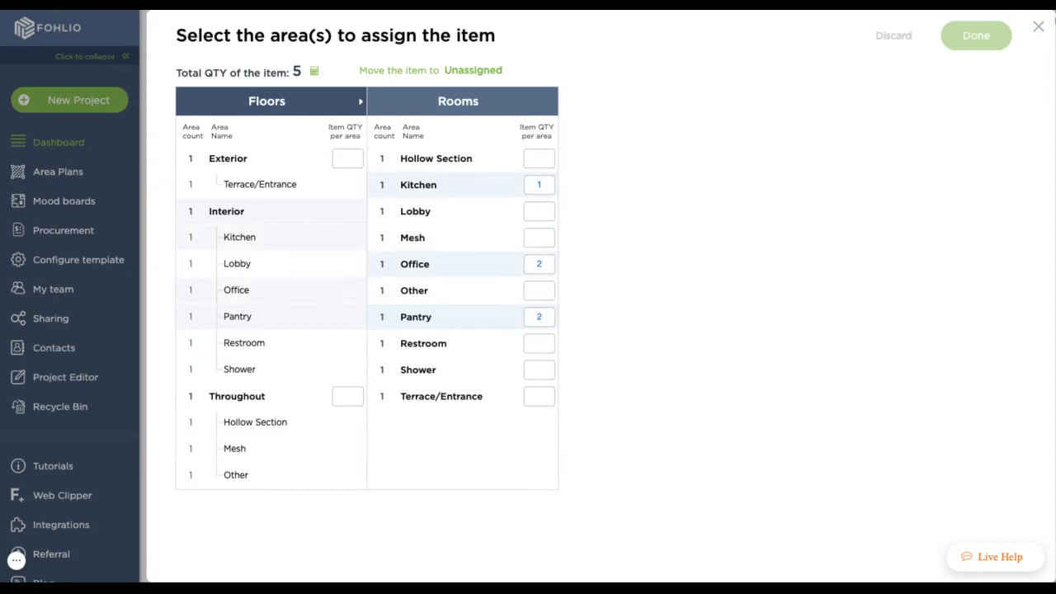
pyautogui.click(1038, 32)
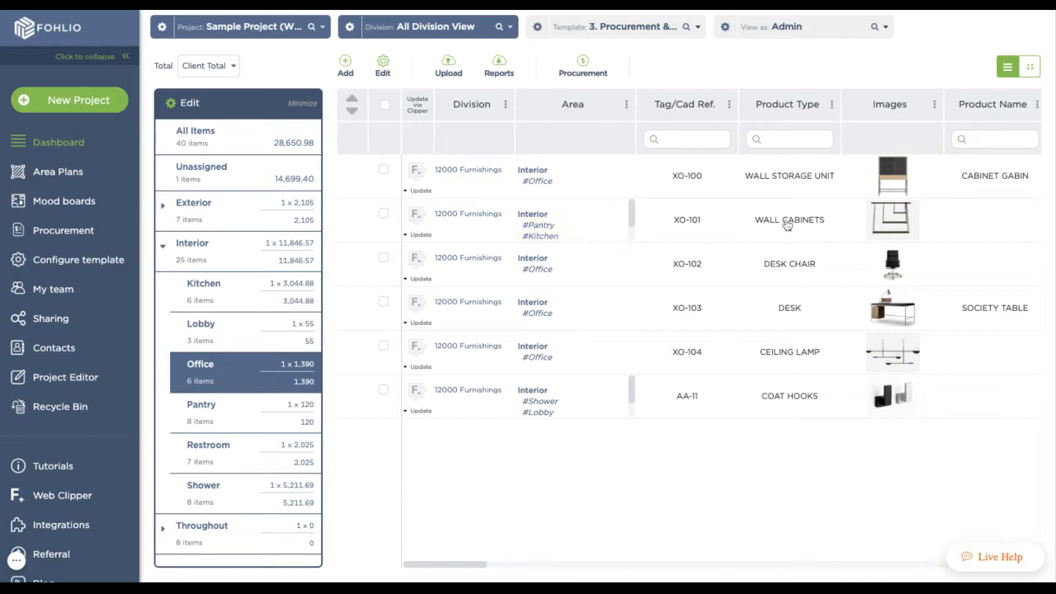
pyautogui.click(540, 230)
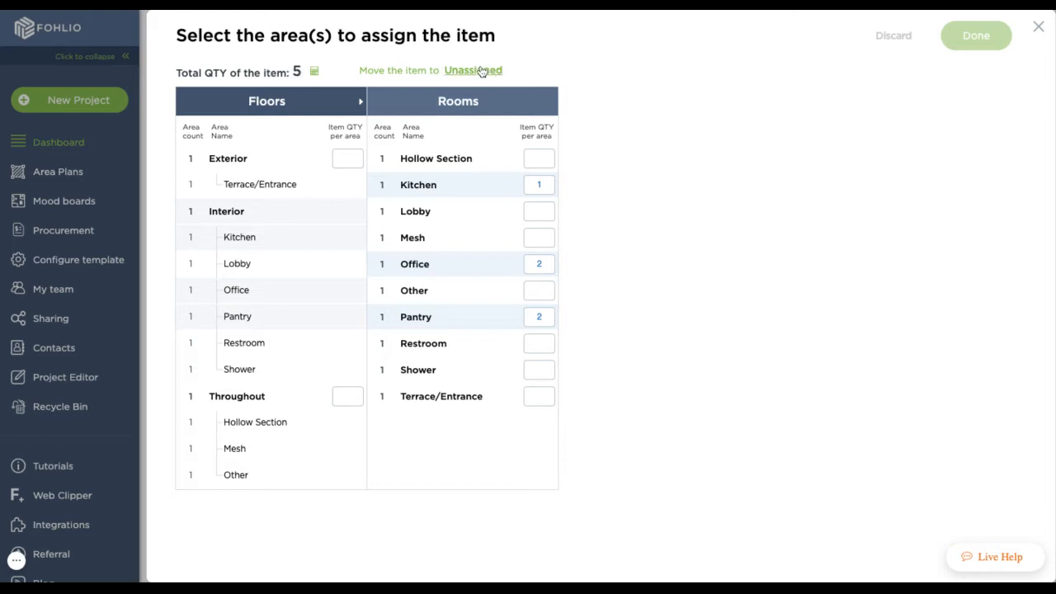
pyautogui.click(1039, 29)
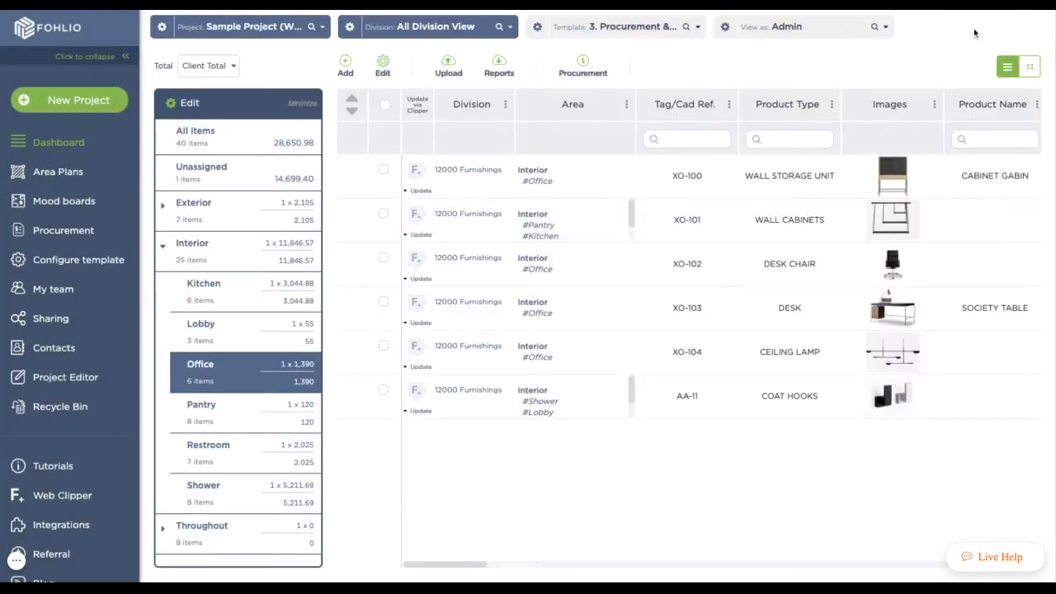
# - Set the area count of the Interior's Office room to 6 in the area plans and save it
pyautogui.click(70, 180)
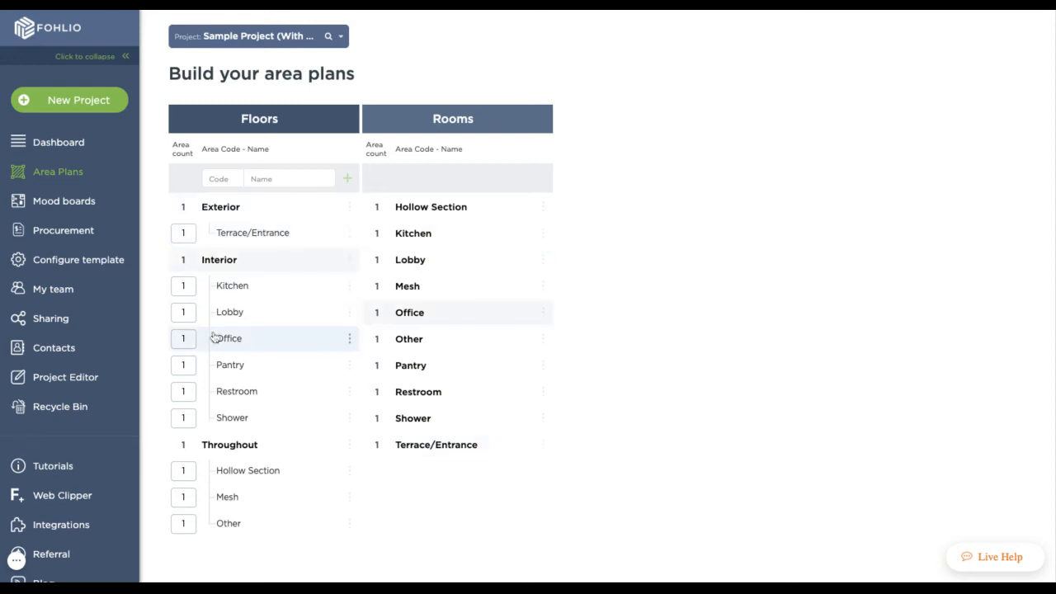
pyautogui.click(246, 339)
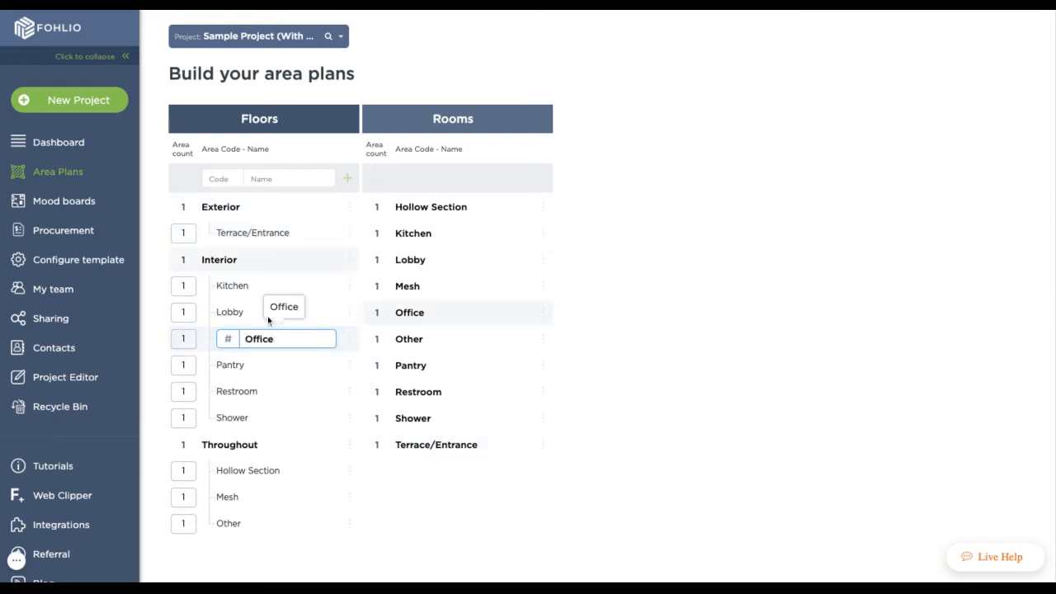
pyautogui.click(189, 341)
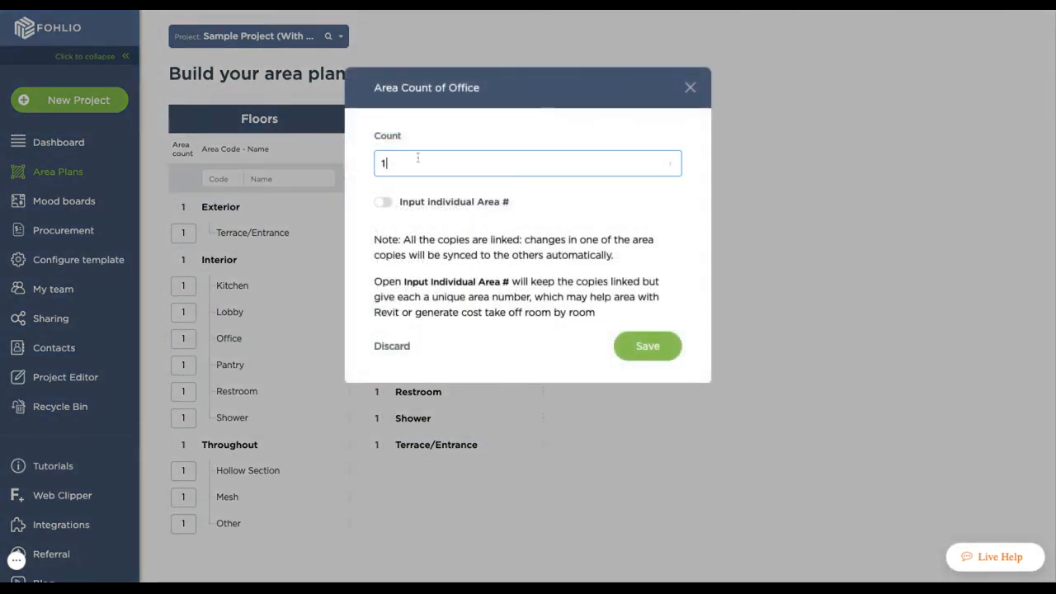
pyautogui.press('BackSpace')
pyautogui.write('6')
pyautogui.click(660, 345)
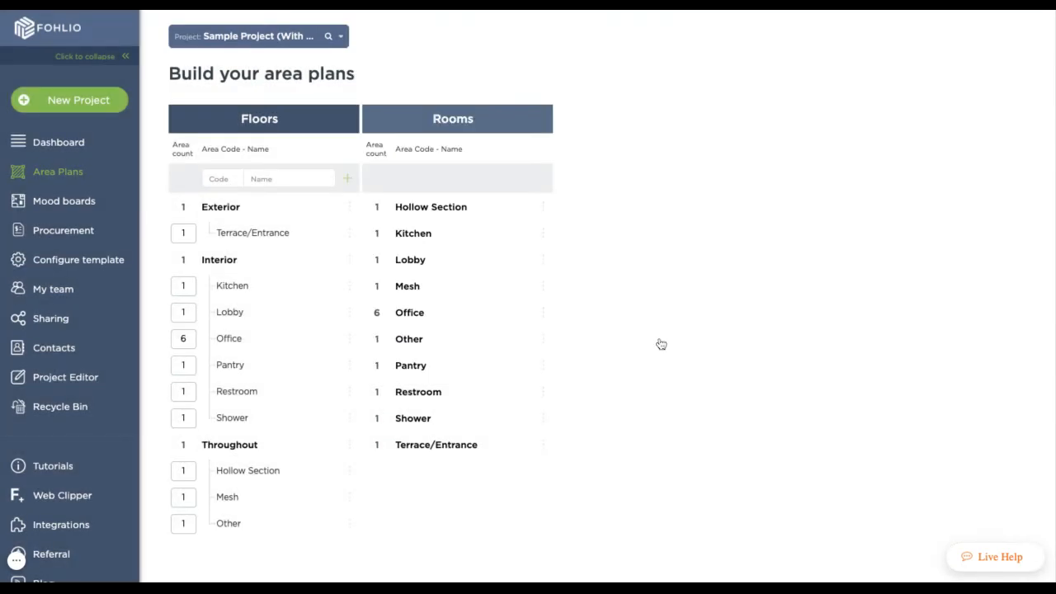
# - Return to the dashboard and check the XO-101 wall cabinets' total quantity and room assignments
pyautogui.click(35, 148)
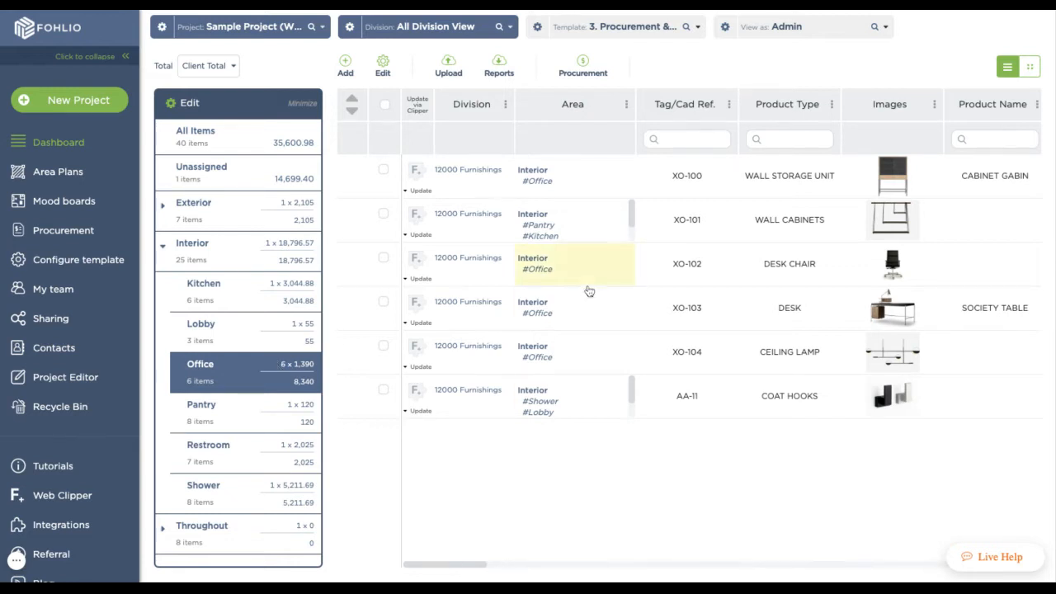
pyautogui.click(535, 231)
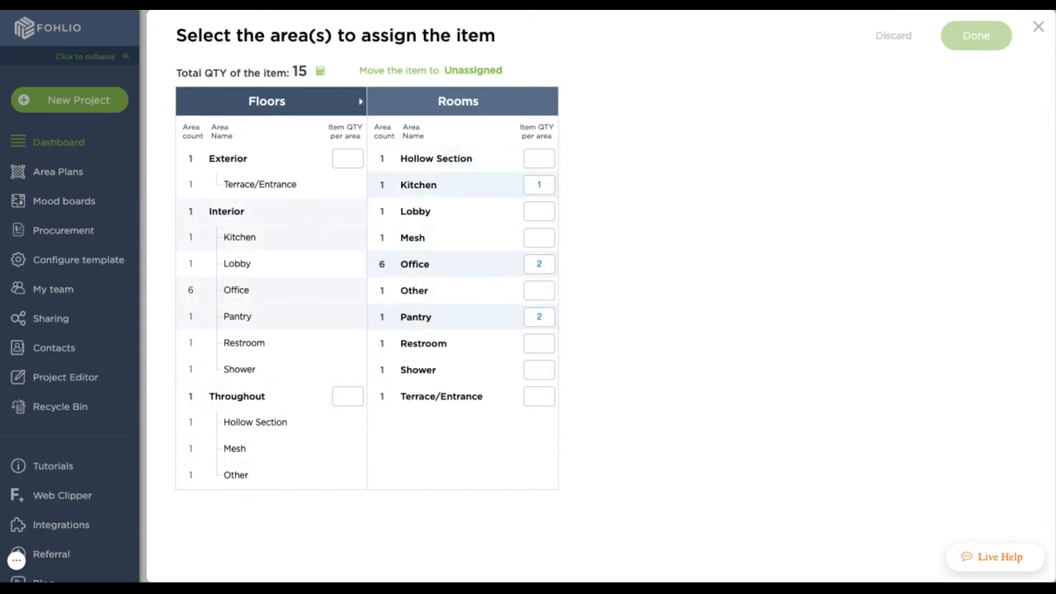
pyautogui.click(1038, 32)
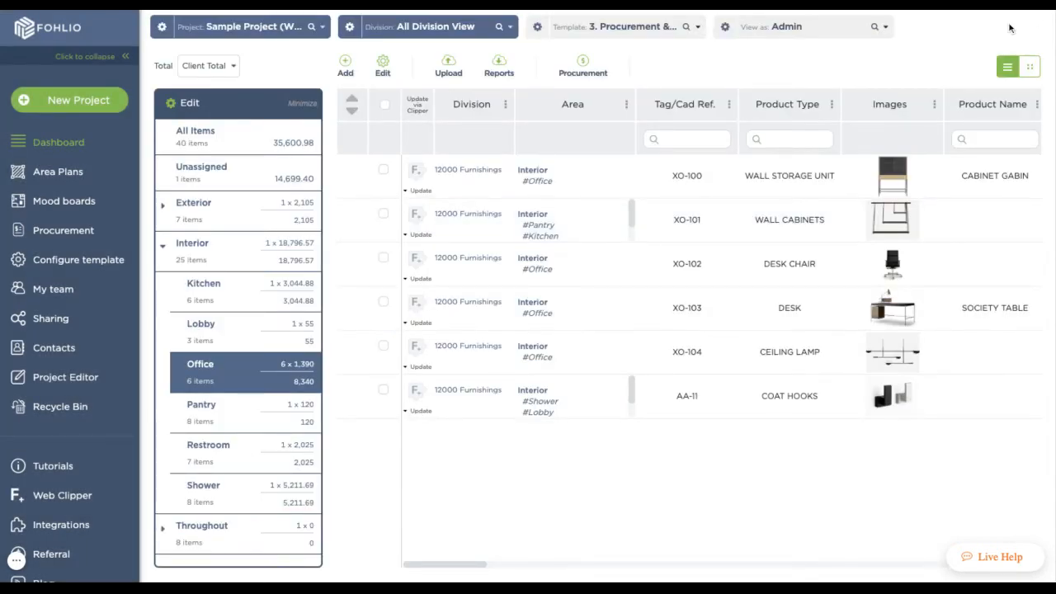
# - Open the Office room's area count in the area plans and enable individual area numbers
pyautogui.click(56, 172)
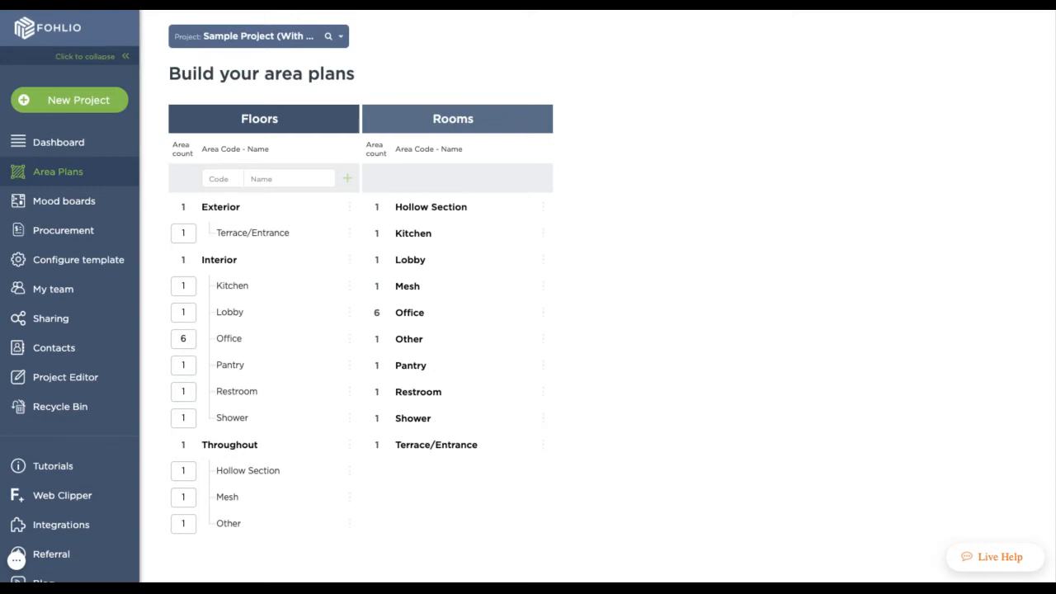
pyautogui.click(240, 342)
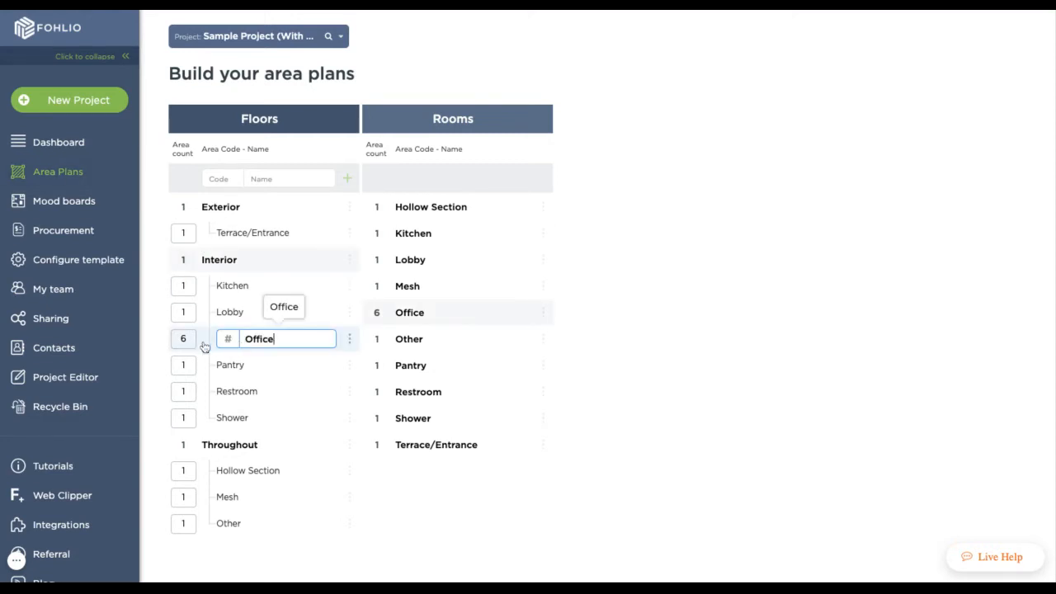
pyautogui.click(204, 347)
pyautogui.click(185, 339)
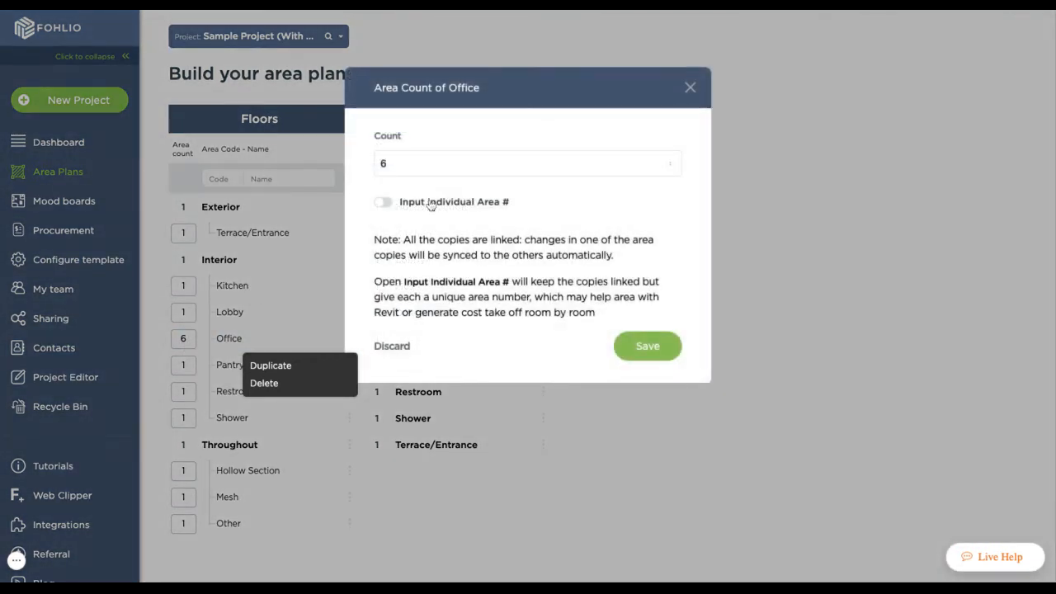
pyautogui.click(384, 204)
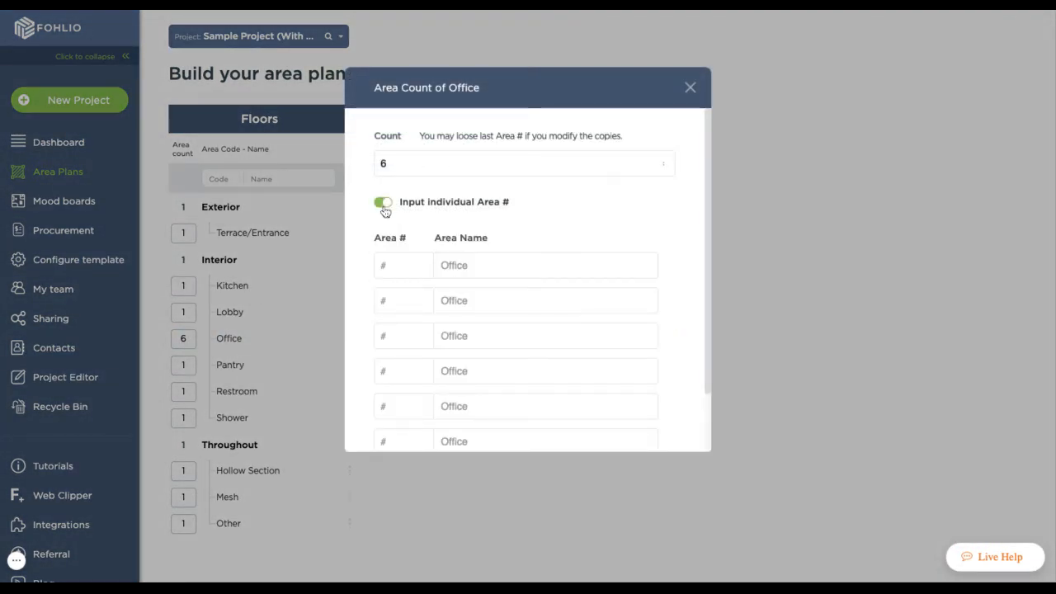
# - Enter area numbers 101, 102, 103, 104, 105 and 106 for the Office copies and discard the changes
pyautogui.click(405, 272)
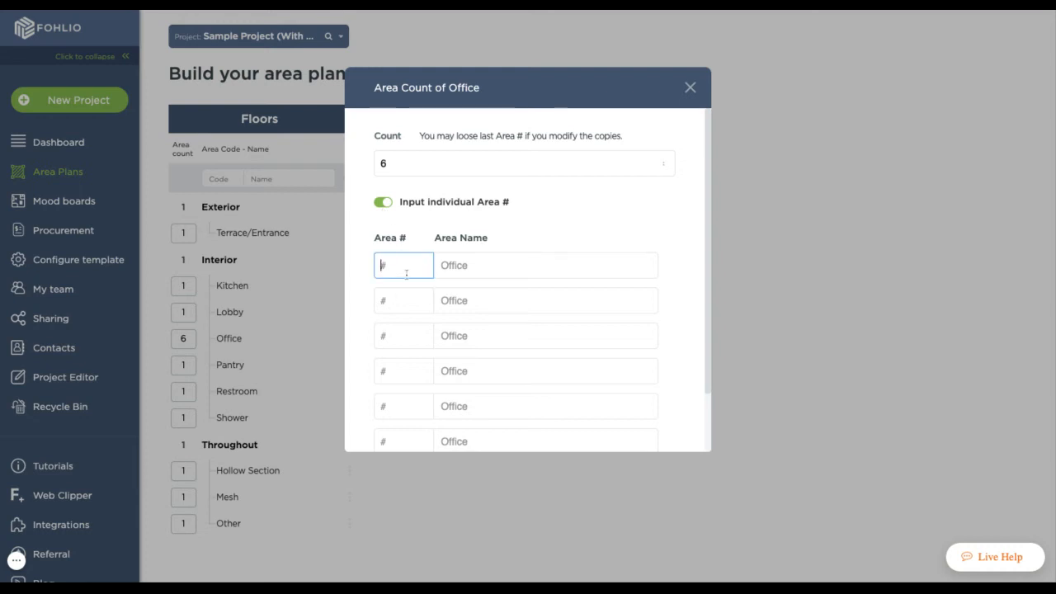
pyautogui.write('101')
pyautogui.press('Tab')
pyautogui.write('10')
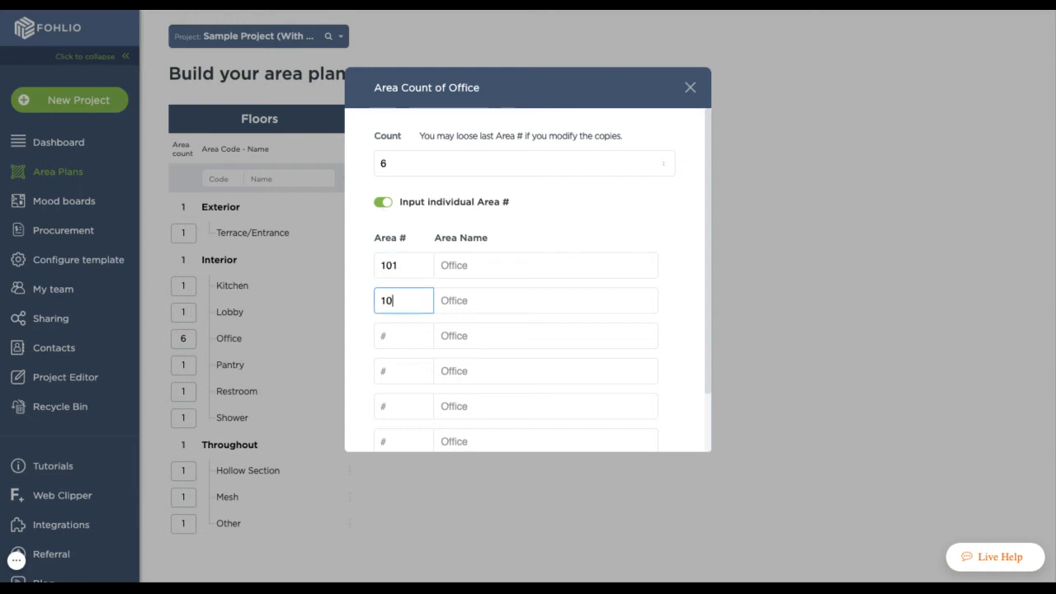
pyautogui.write('2')
pyautogui.press('Tab')
pyautogui.write('10')
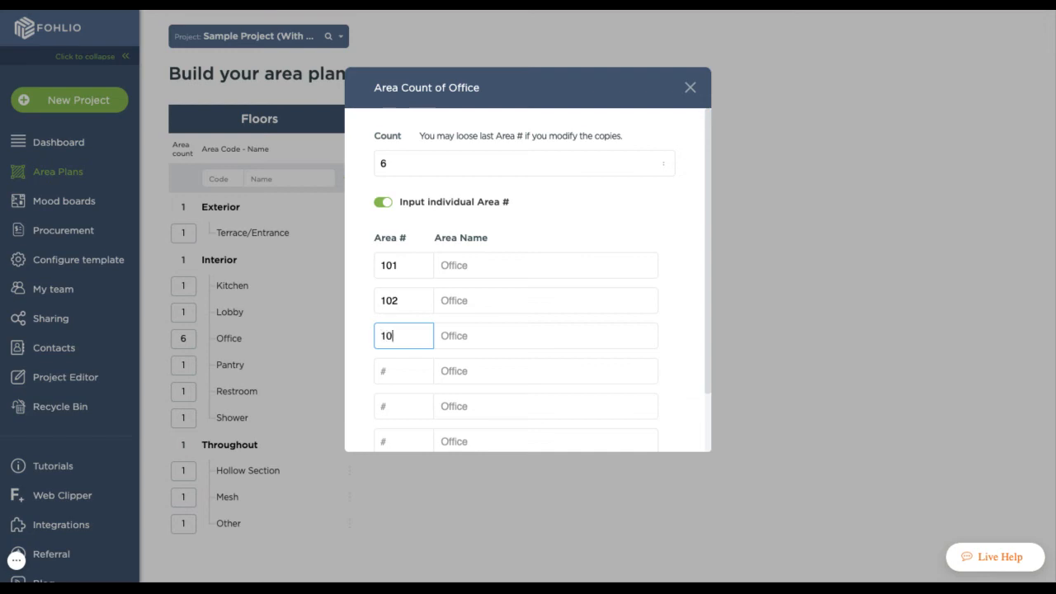
pyautogui.write('3')
pyautogui.press('Tab')
pyautogui.write('104')
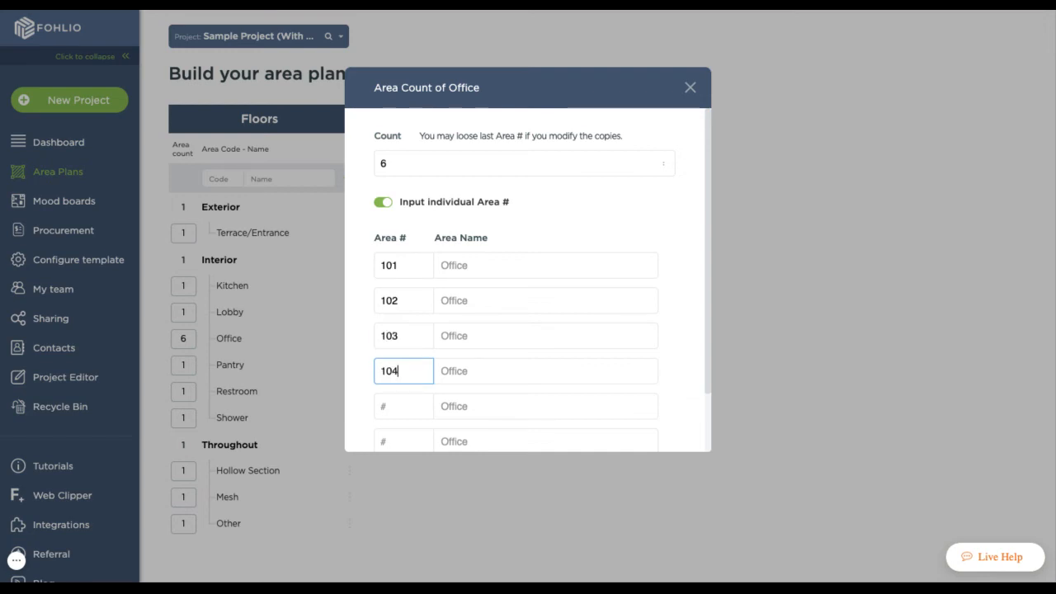
pyautogui.press('Tab')
pyautogui.write('105')
pyautogui.press('Tab')
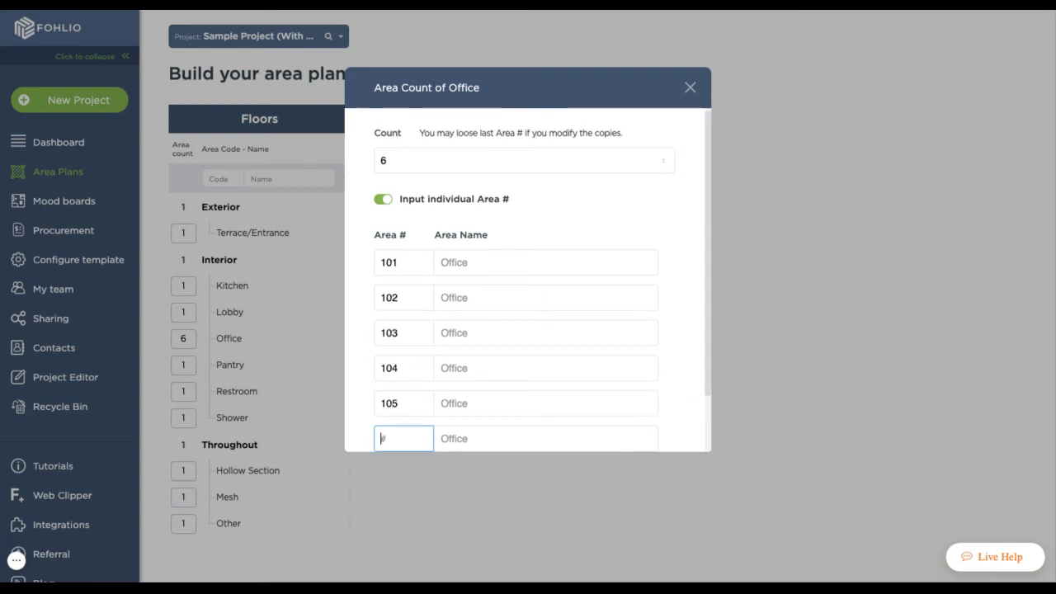
pyautogui.write('106')
pyautogui.scroll(-1, 620, 283)
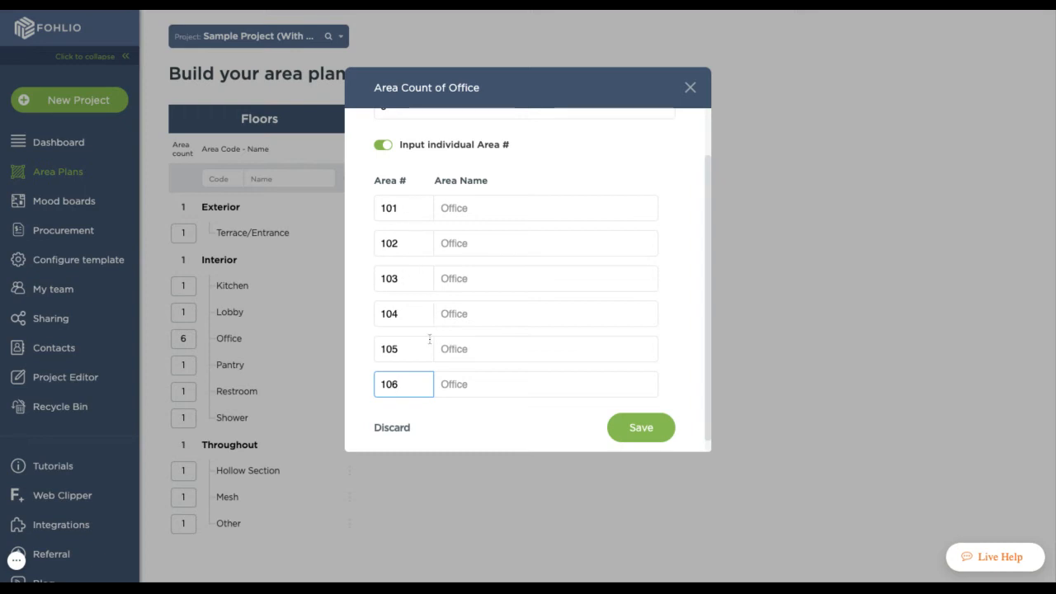
pyautogui.scroll(-1, 439, 397)
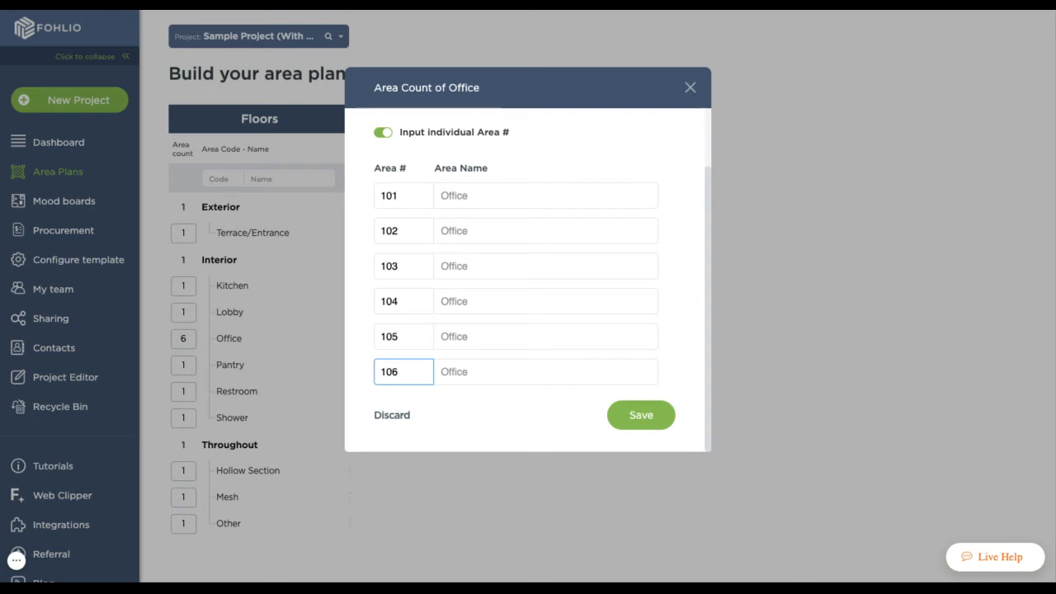
pyautogui.click(403, 415)
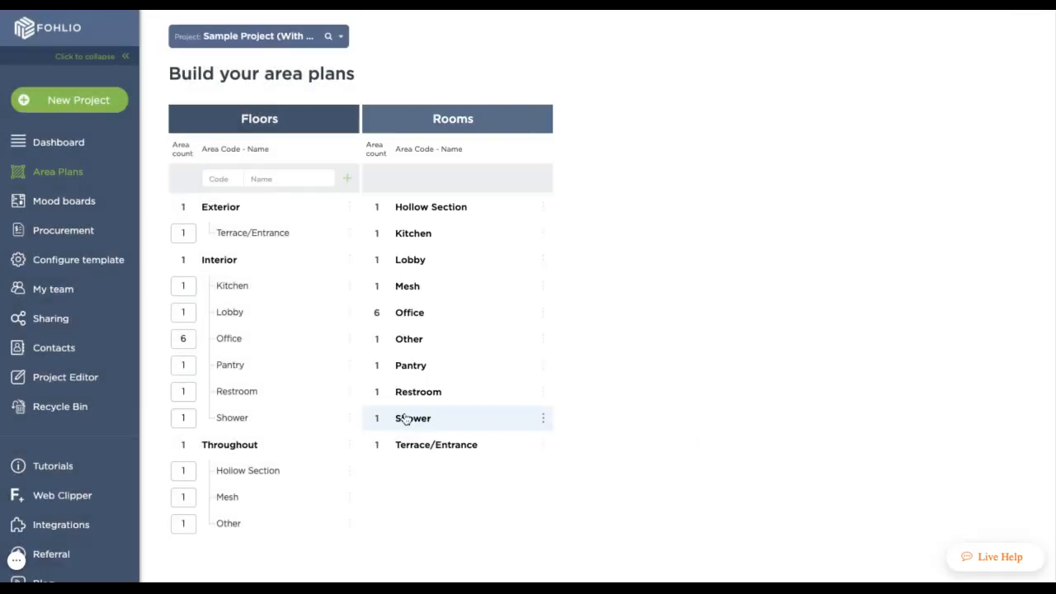
# - Return to the dashboard and list the items of the Interior's Lobby room
pyautogui.click(72, 152)
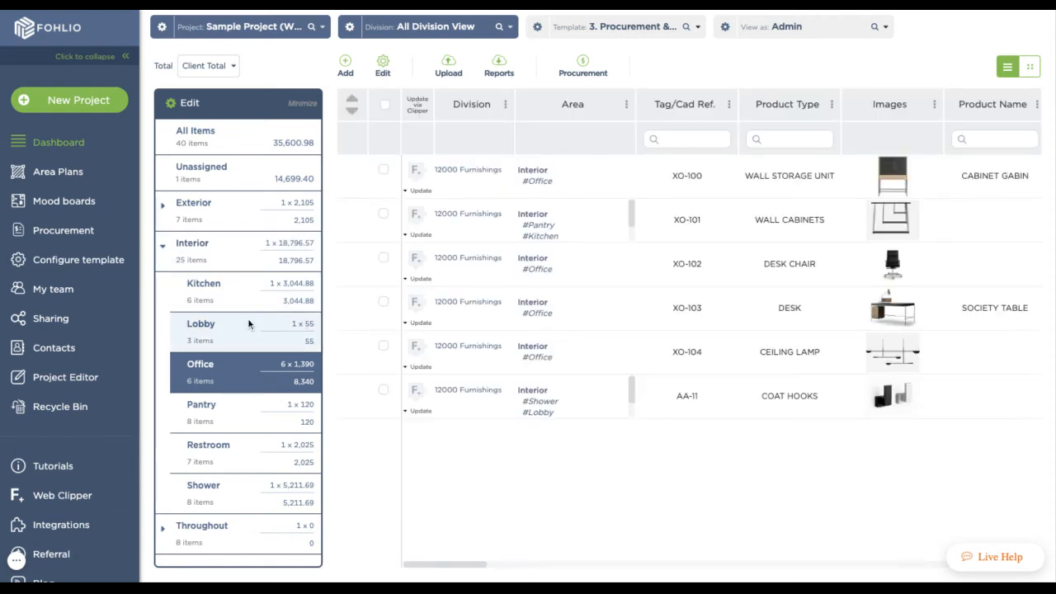
pyautogui.click(248, 324)
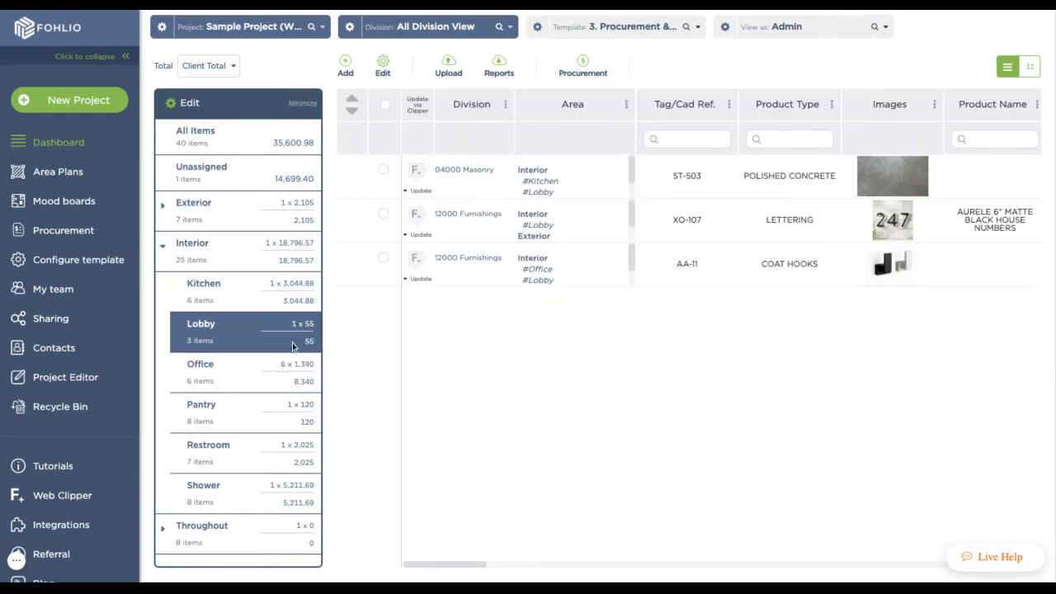
# - Open the area plans and check the options available for the Interior's Lobby room
pyautogui.click(197, 110)
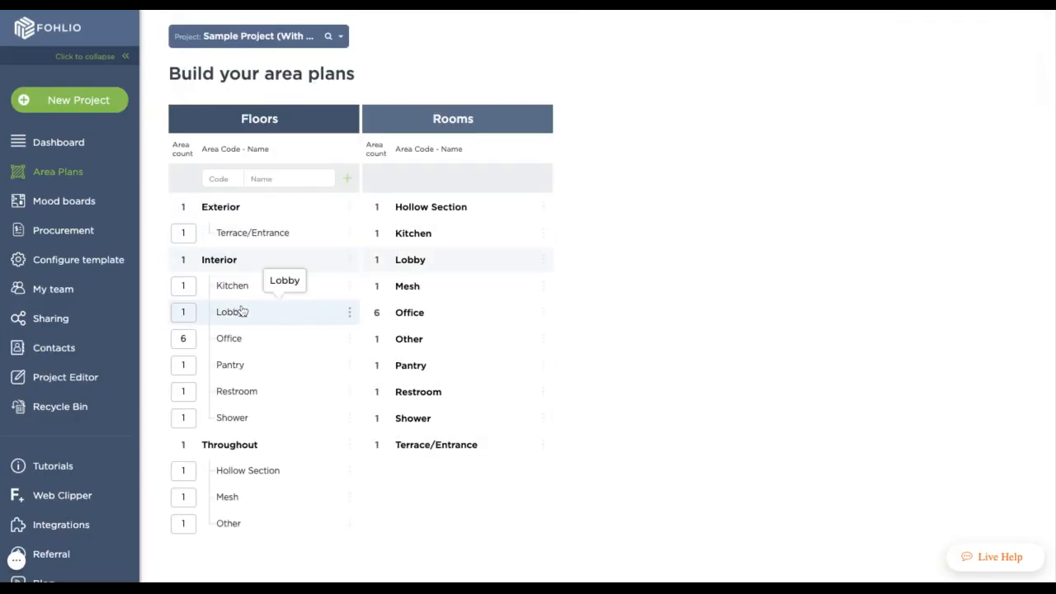
pyautogui.click(349, 312)
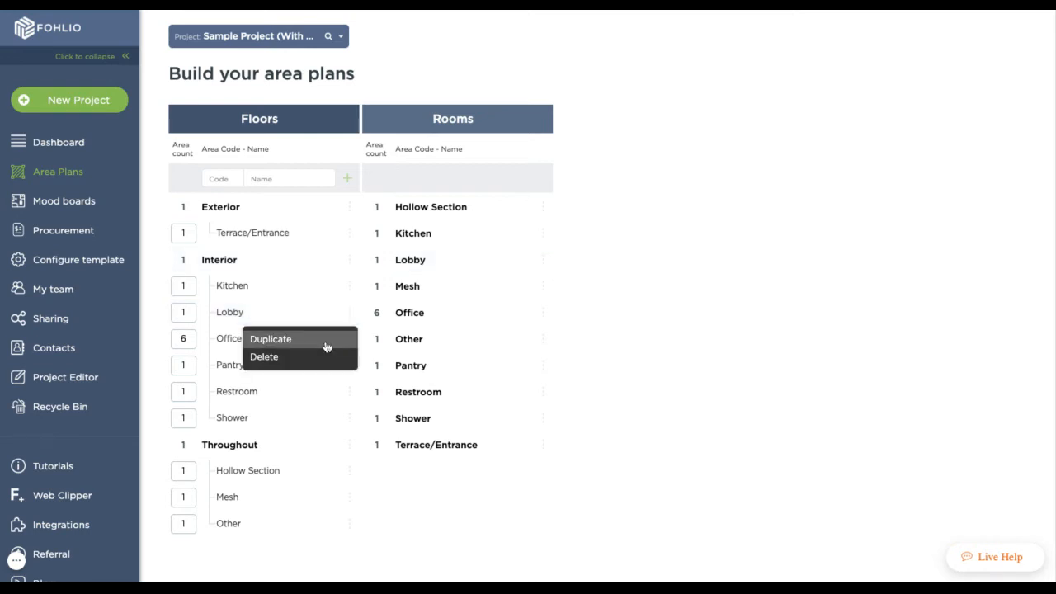
pyautogui.click(714, 217)
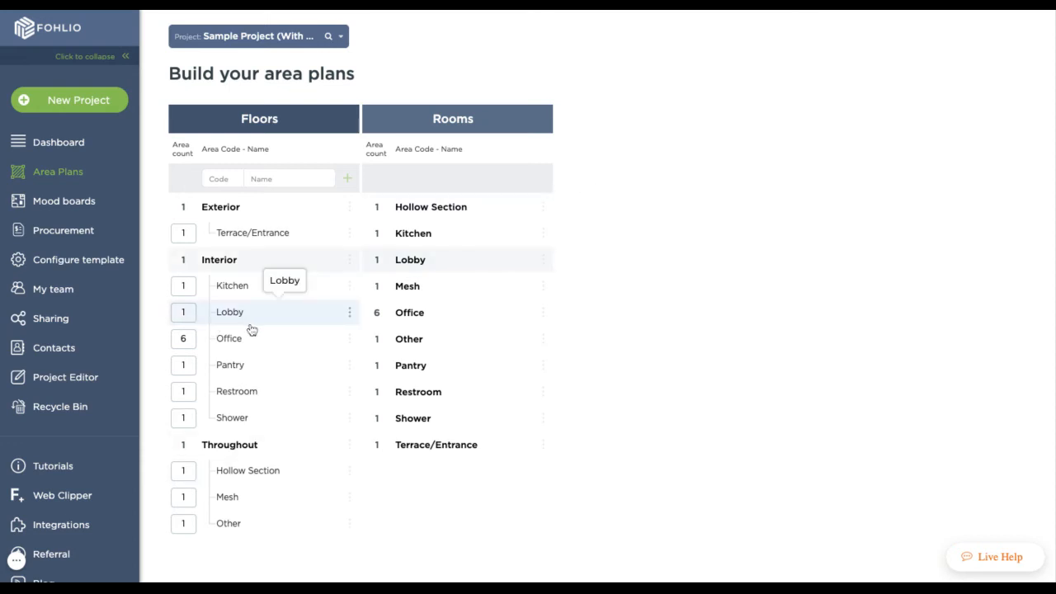
# - Return to the dashboard, list the unassigned items and open the area assignment of the AA-93 faucet
pyautogui.click(73, 158)
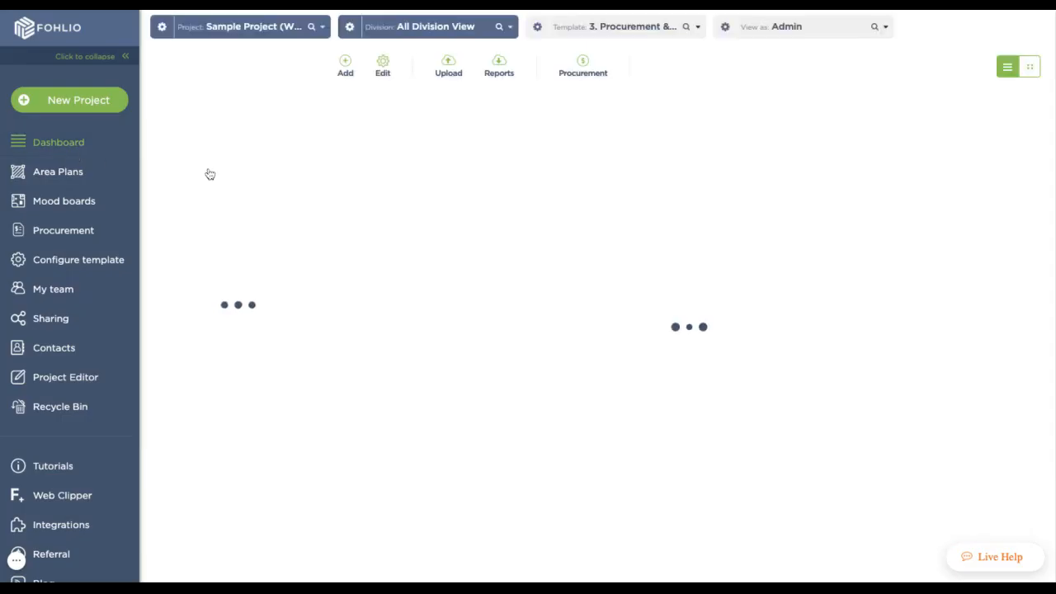
pyautogui.click(224, 177)
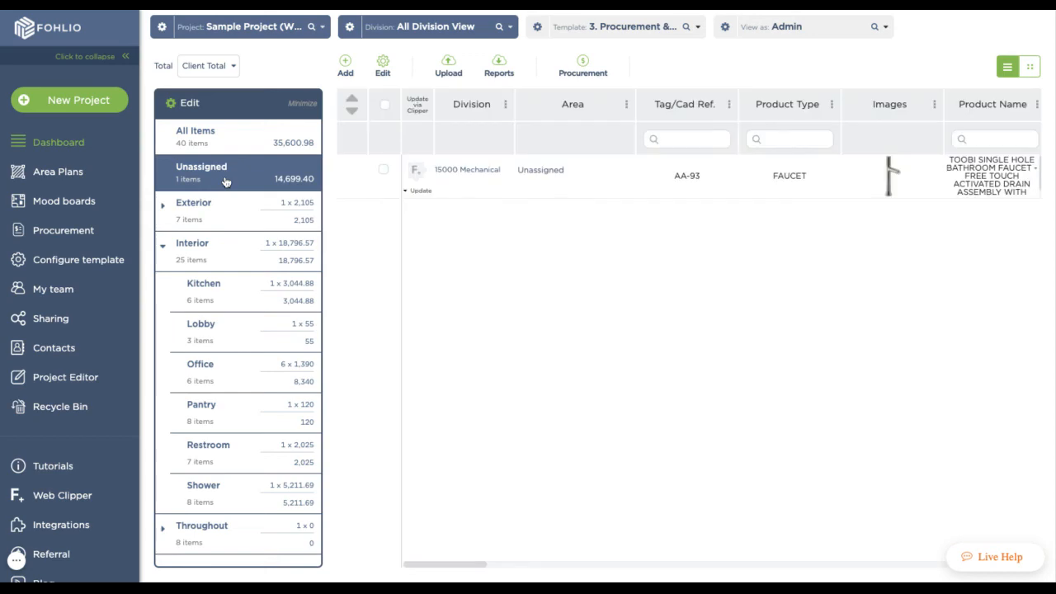
pyautogui.click(559, 175)
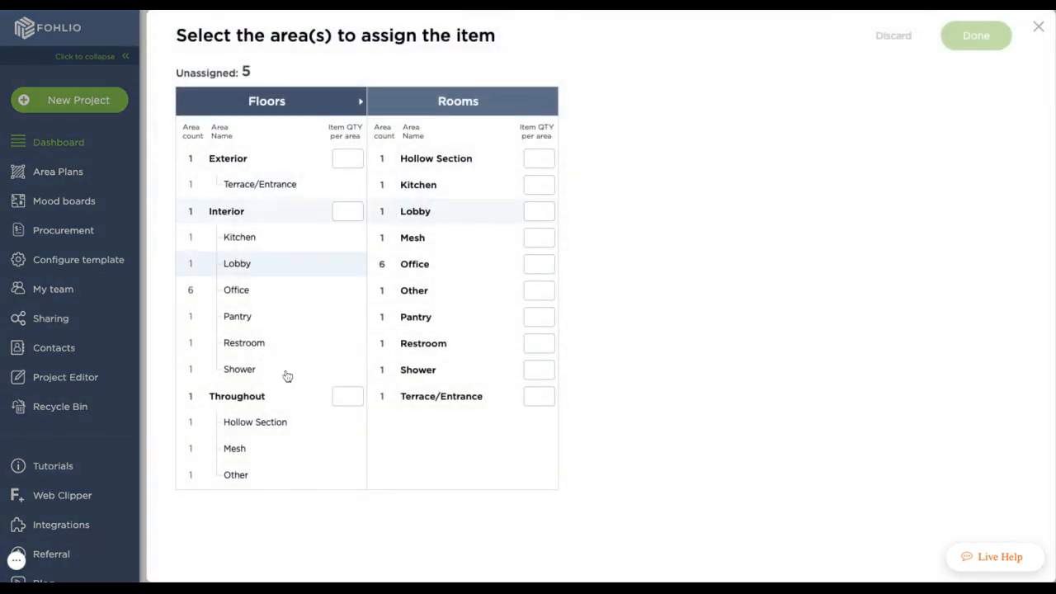
# - Enter a quantity of 10 for the faucet on the Interior floor and close the area assignment without saving
pyautogui.click(347, 211)
pyautogui.write('10')
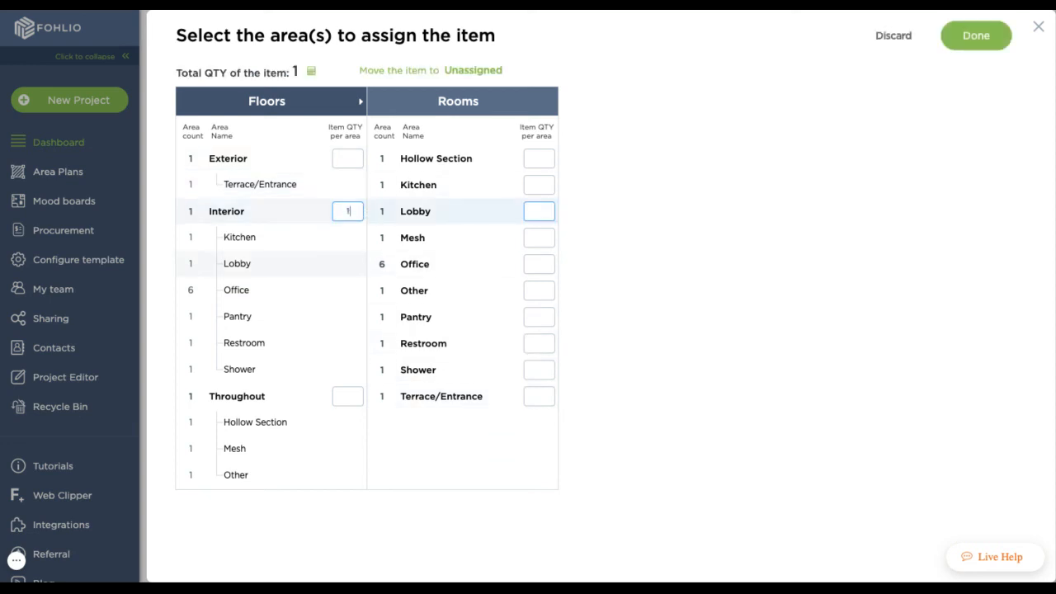
pyautogui.click(750, 122)
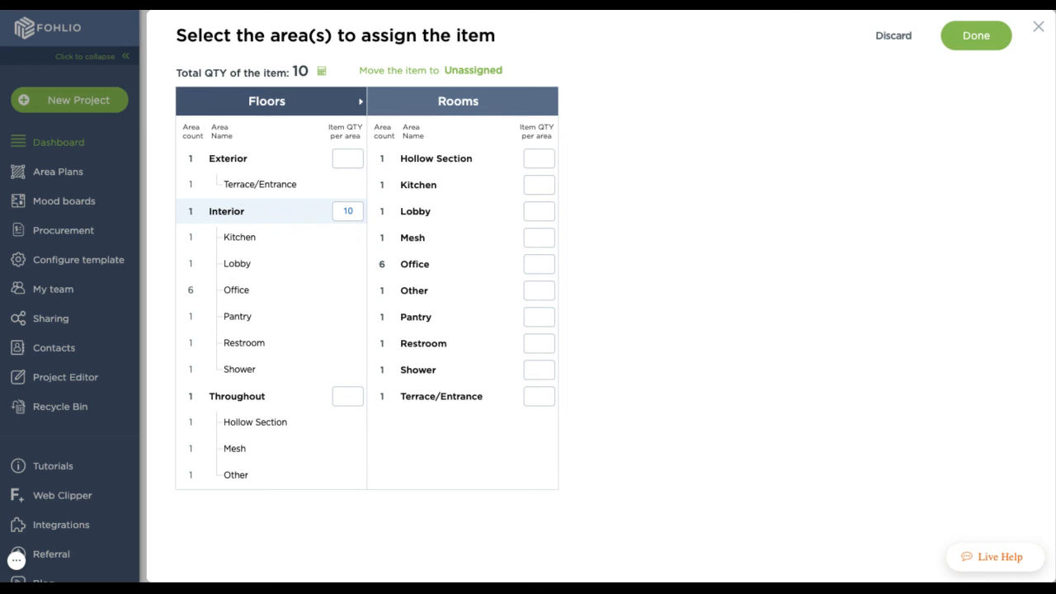
pyautogui.click(1039, 27)
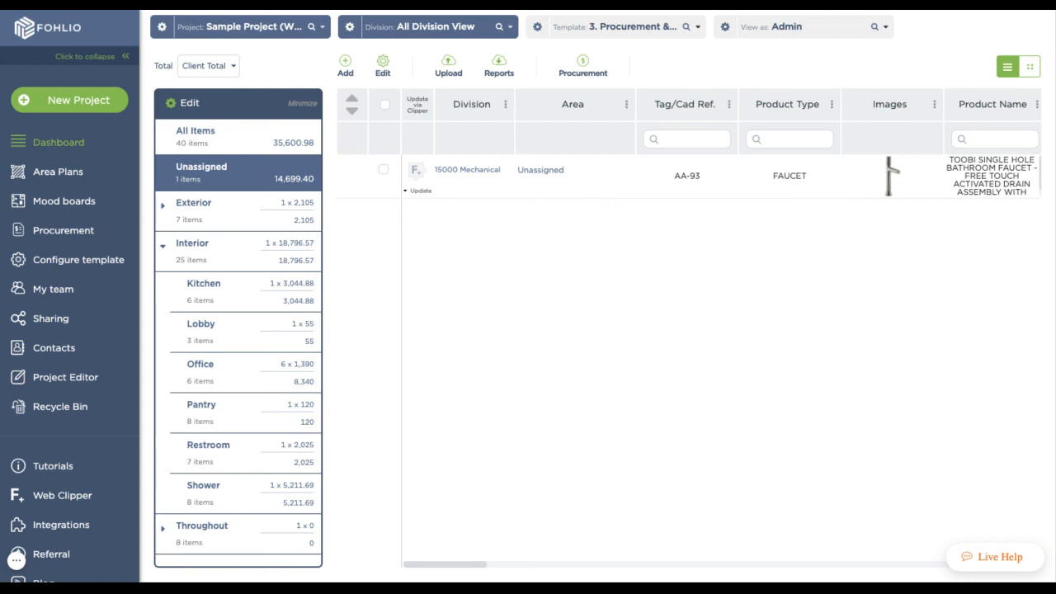
# - Open the live help chat from the list of unassigned items
pyautogui.click(233, 168)
pyautogui.click(1000, 568)
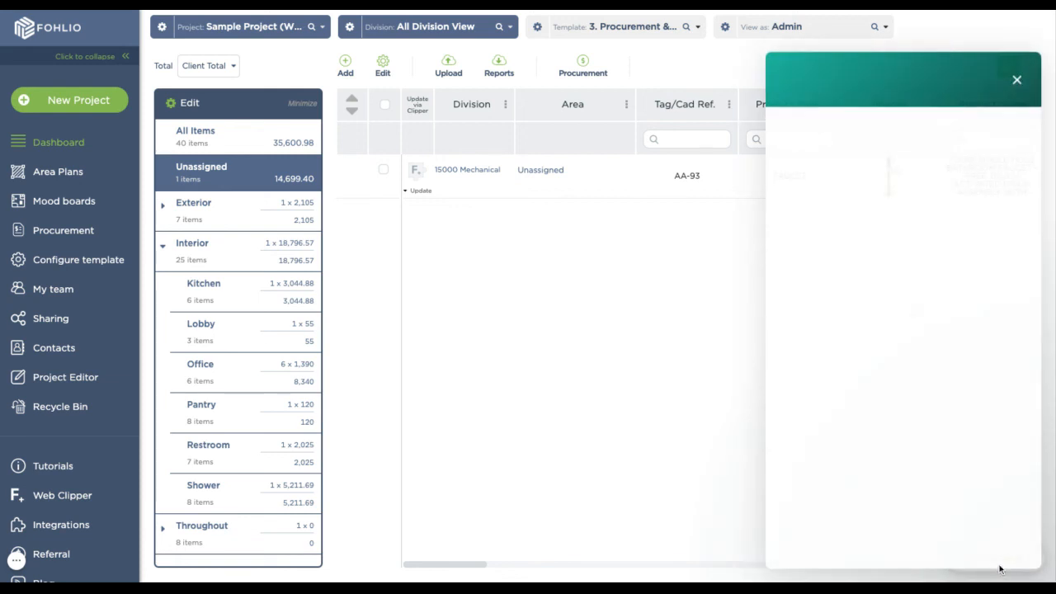